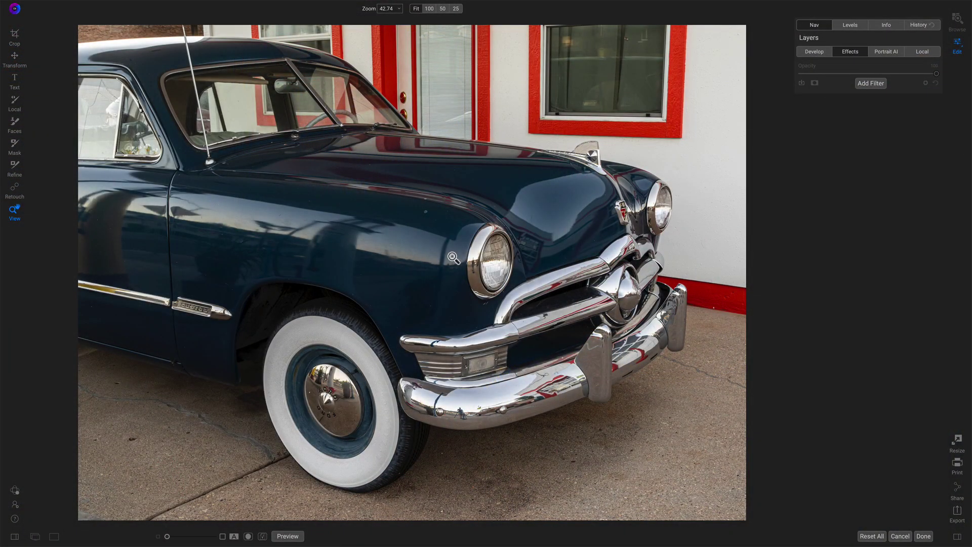
- Zoom to 100% on the paint chip by the headlight and activate the Retouch brush
{"action": "left_click", "coordinate": [431, 213]}
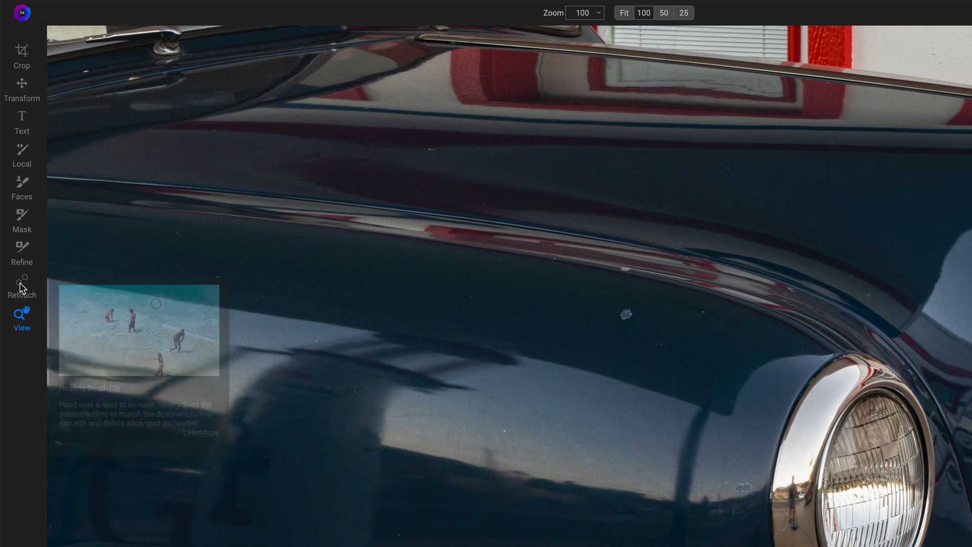
{"action": "left_click", "coordinate": [14, 189]}
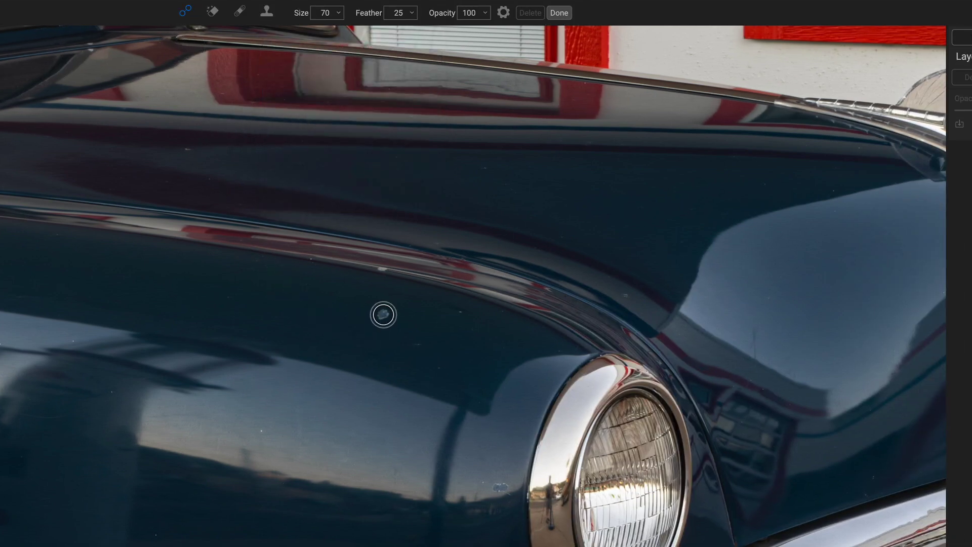
- Heal the hood paint chip, moving the source sample down and then back to clean paint beside it
{"action": "left_click", "coordinate": [384, 315]}
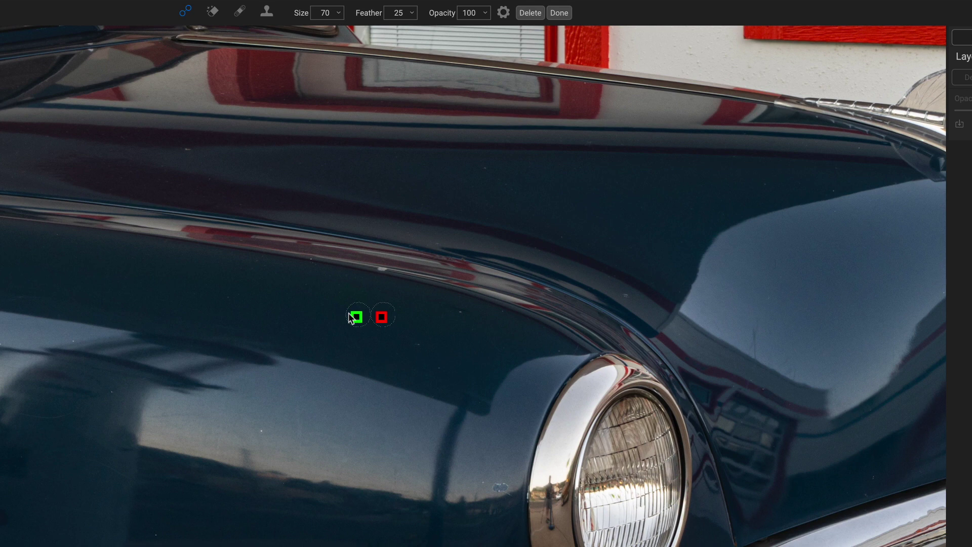
{"action": "left_click_drag", "start_coordinate": [356, 317], "coordinate": [344, 371]}
{"action": "left_click_drag", "start_coordinate": [345, 373], "coordinate": [347, 316]}
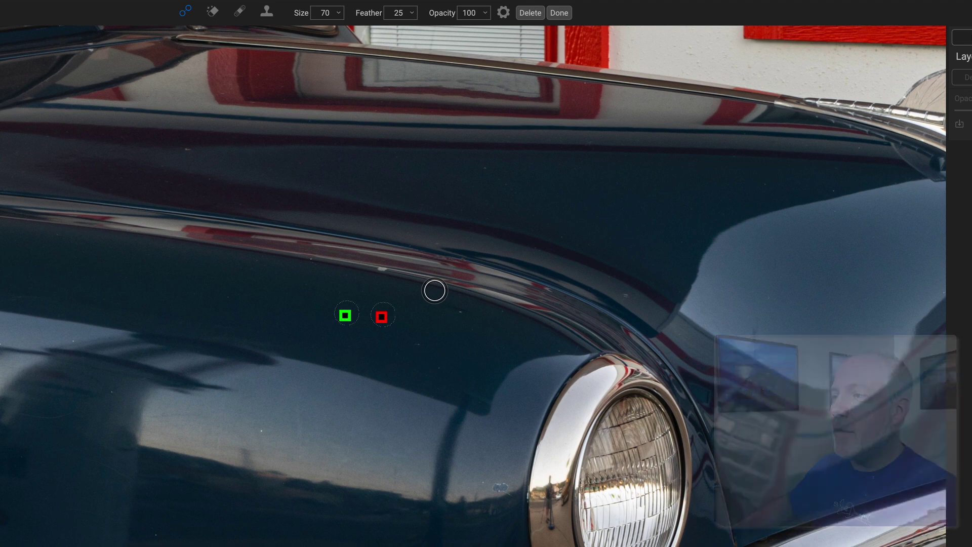
- Switch to the Clone Stamp with a small brush and clone over the first hood-edge blemish
{"action": "left_click", "coordinate": [265, 12]}
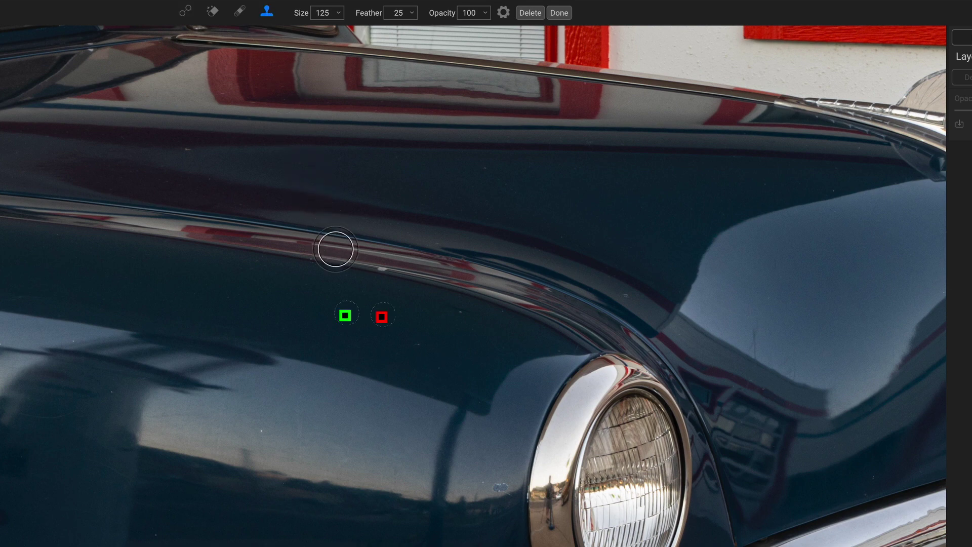
{"action": "key", "text": "bracketleft"}
{"action": "key", "text": "bracketleft"}
{"action": "key", "text": "bracketleft"}
{"action": "key", "text": "bracketleft"}
{"action": "key", "text": "bracketleft"}
{"action": "key", "text": "bracketleft"}
{"action": "key", "text": "bracketleft"}
{"action": "key", "text": "bracketleft"}
{"action": "key", "text": "bracketleft"}
{"action": "key", "text": "bracketleft"}
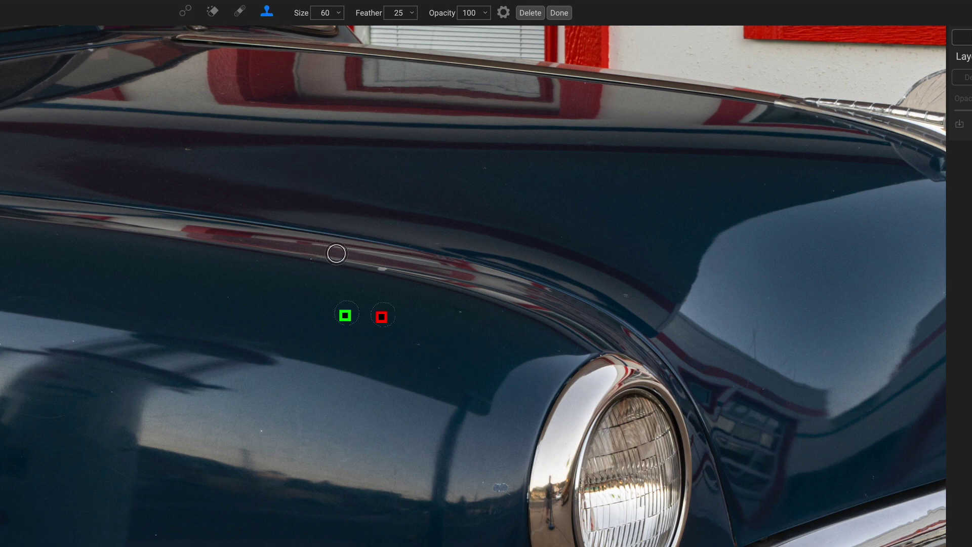
{"action": "key", "text": "bracketright"}
{"action": "key", "text": "bracketright"}
{"action": "left_click", "coordinate": [381, 268]}
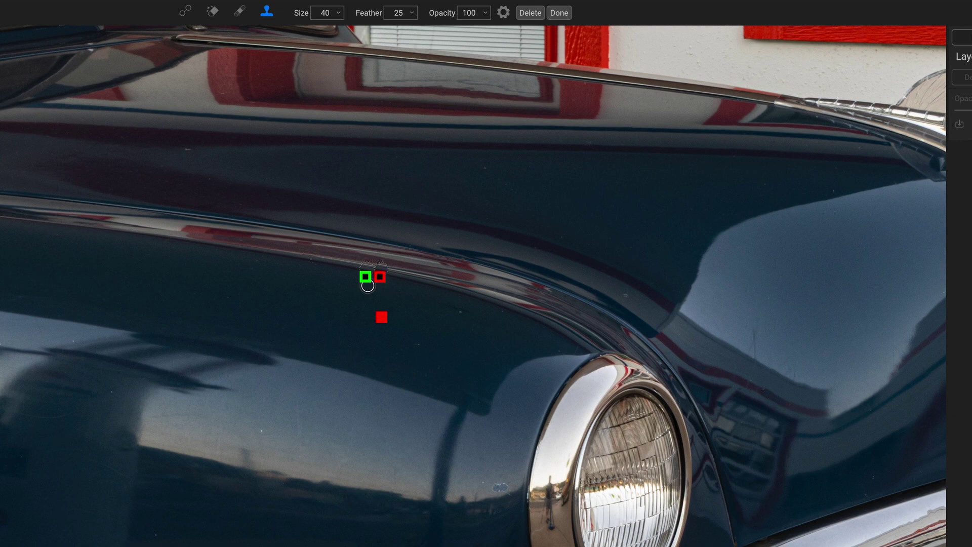
- Pan along the hood's upper edge and clone over another nearby blemish
{"action": "scroll", "coordinate": [367, 285], "scroll_direction": "down", "scroll_amount": 3}
{"action": "scroll", "coordinate": [368, 285], "scroll_direction": "up", "scroll_amount": 5}
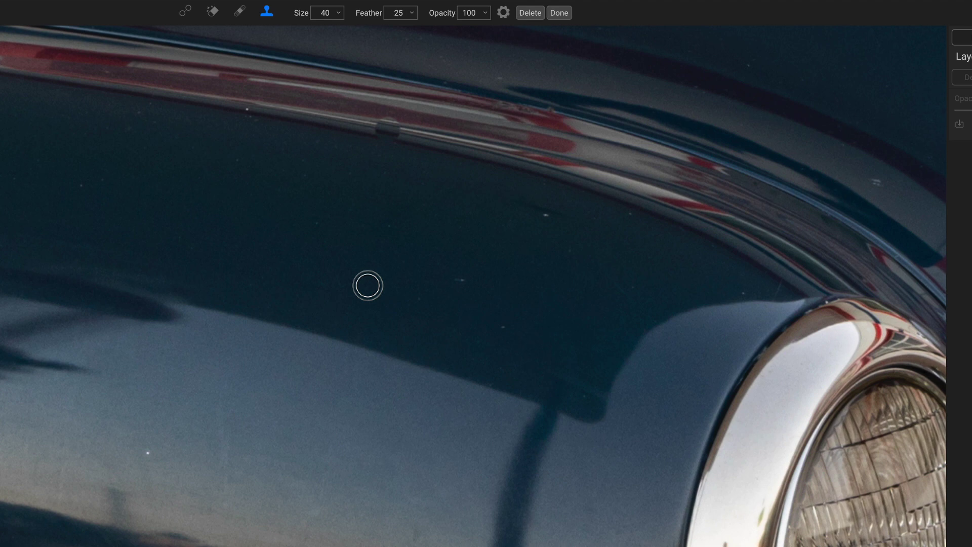
{"action": "left_click_drag", "start_coordinate": [364, 282], "coordinate": [352, 499]}
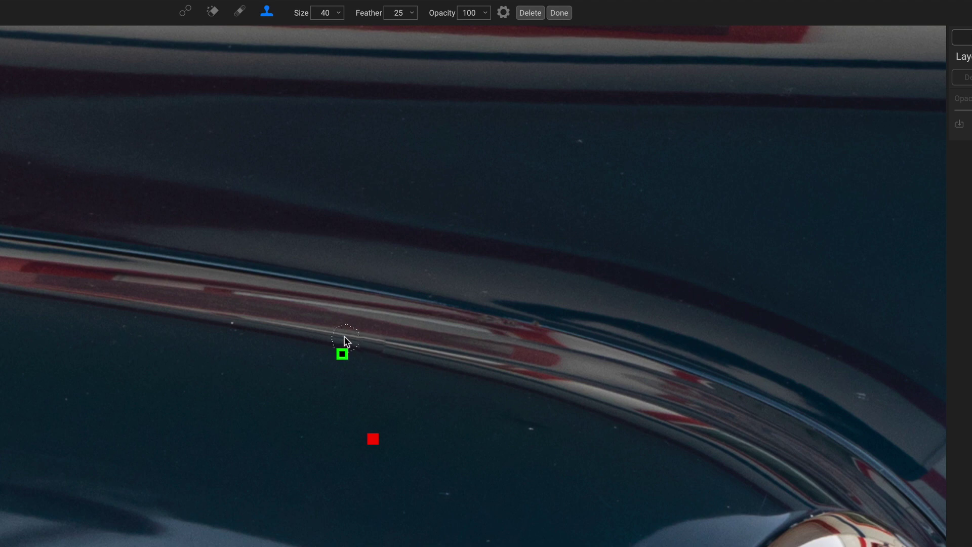
{"action": "left_click", "coordinate": [344, 335]}
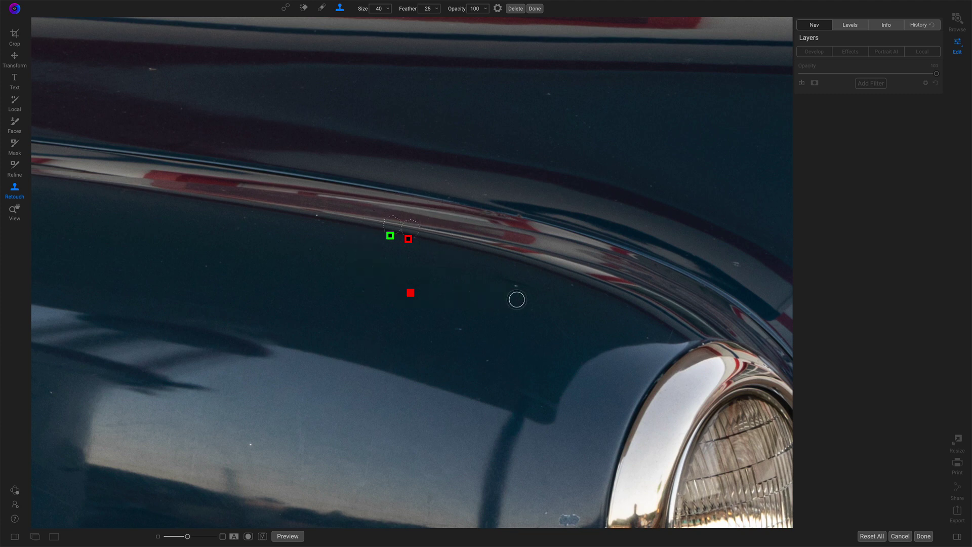
{"action": "left_click", "coordinate": [404, 299]}
- Fit the whole car to the view, then zoom to 100% on the headlight and hood
{"action": "mouse_move", "coordinate": [409, 240]}
{"action": "left_click", "coordinate": [537, 10]}
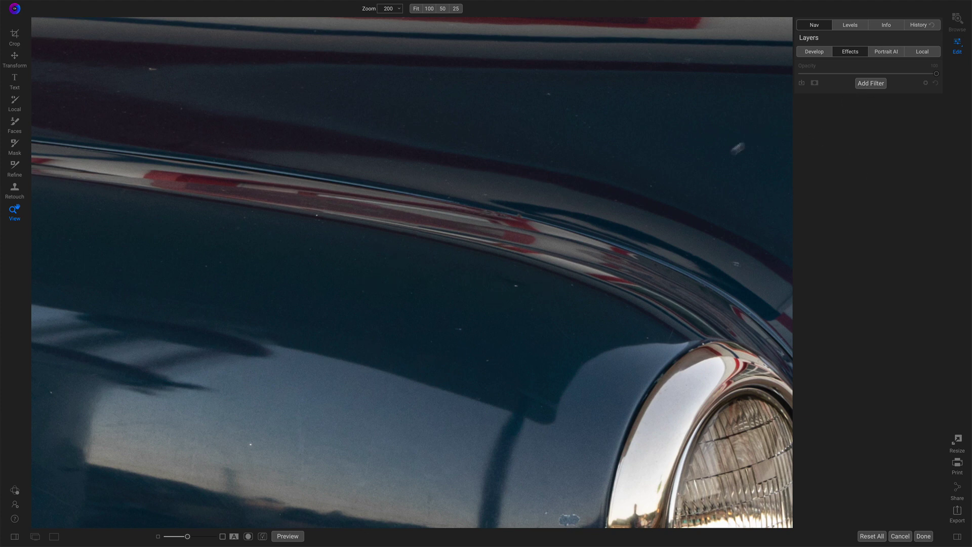
{"action": "key", "text": "ctrl+0"}
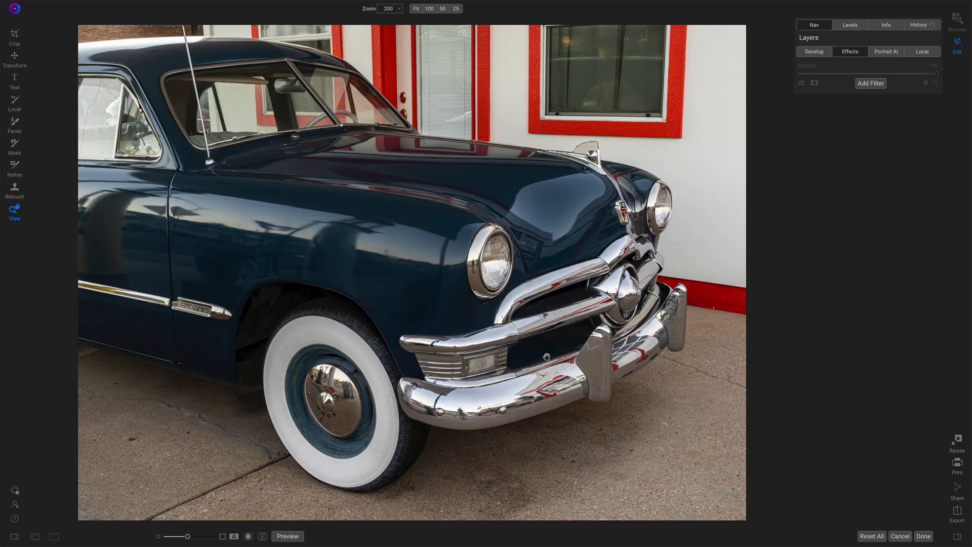
{"action": "left_click", "coordinate": [546, 356]}
{"action": "key", "text": "ctrl+minus"}
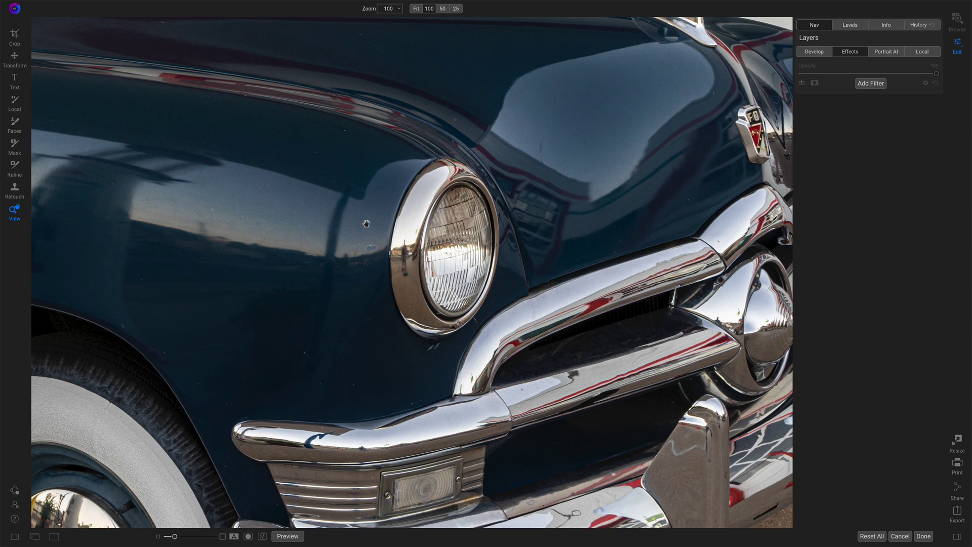
- Return to the Healing Brush and remove an unwanted heal spot near the headlight
{"action": "left_click", "coordinate": [15, 191]}
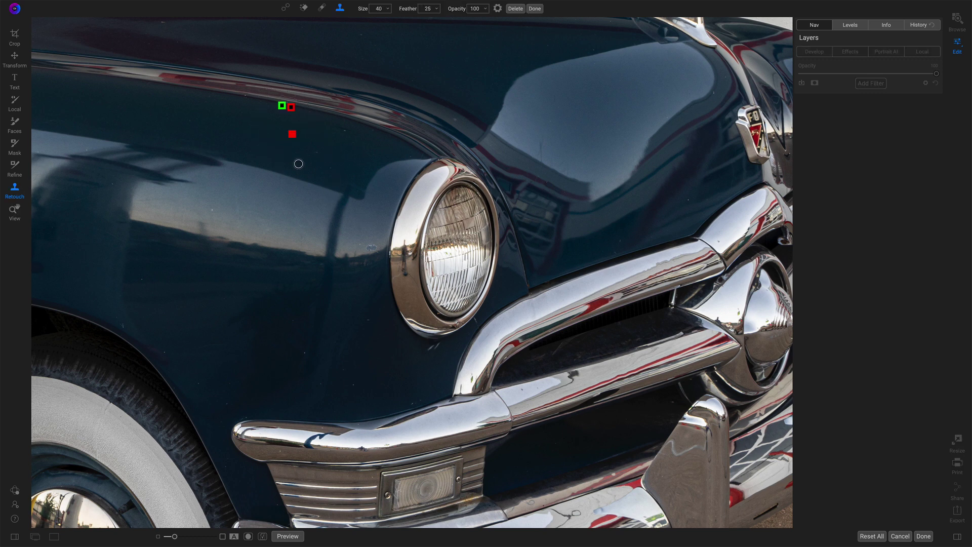
{"action": "left_click", "coordinate": [285, 9]}
{"action": "left_click", "coordinate": [370, 246]}
{"action": "left_click", "coordinate": [373, 250]}
{"action": "key", "text": "Delete"}
- Heal the fender blemish at size 35, shift its sample left, and fit the car to screen
{"action": "key", "text": "ctrl+equal"}
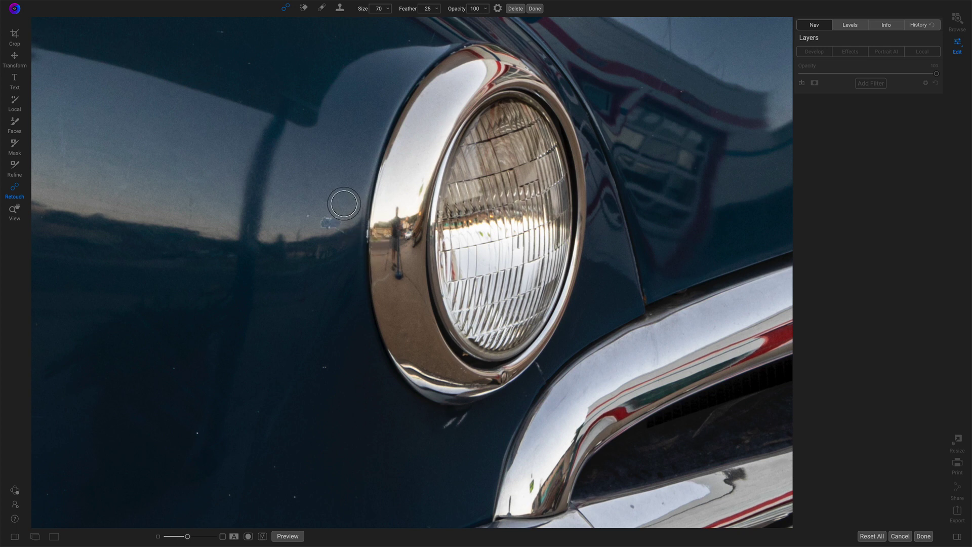
{"action": "key", "text": "bracketleft"}
{"action": "key", "text": "bracketleft"}
{"action": "key", "text": "bracketleft"}
{"action": "key", "text": "bracketleft"}
{"action": "key", "text": "bracketleft"}
{"action": "key", "text": "bracketleft"}
{"action": "key", "text": "bracketleft"}
{"action": "left_click_drag", "start_coordinate": [338, 215], "coordinate": [324, 221]}
{"action": "left_click_drag", "start_coordinate": [303, 229], "coordinate": [299, 229]}
{"action": "key", "text": "ctrl+0"}
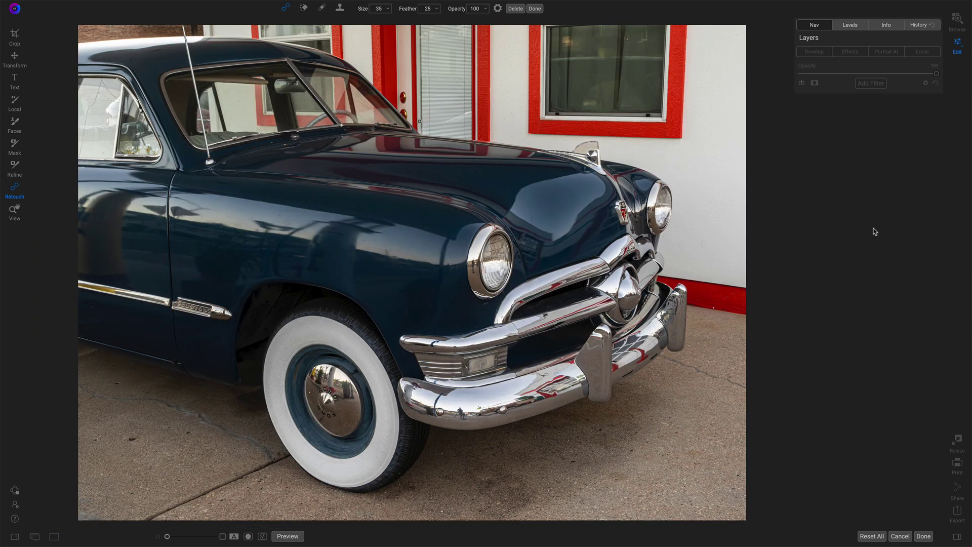